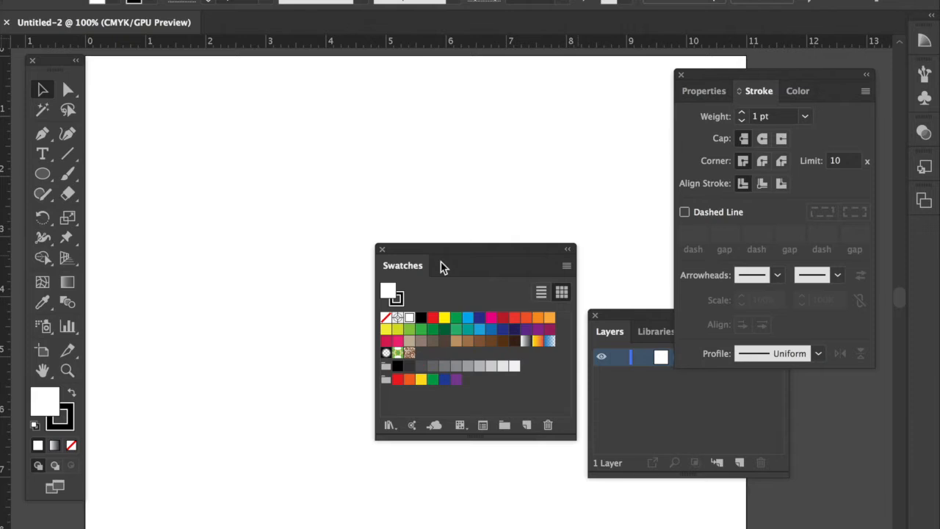
Delete all default swatches, color groups, gradients and patterns, keeping only None, Registration, white and black.
click(433, 318)
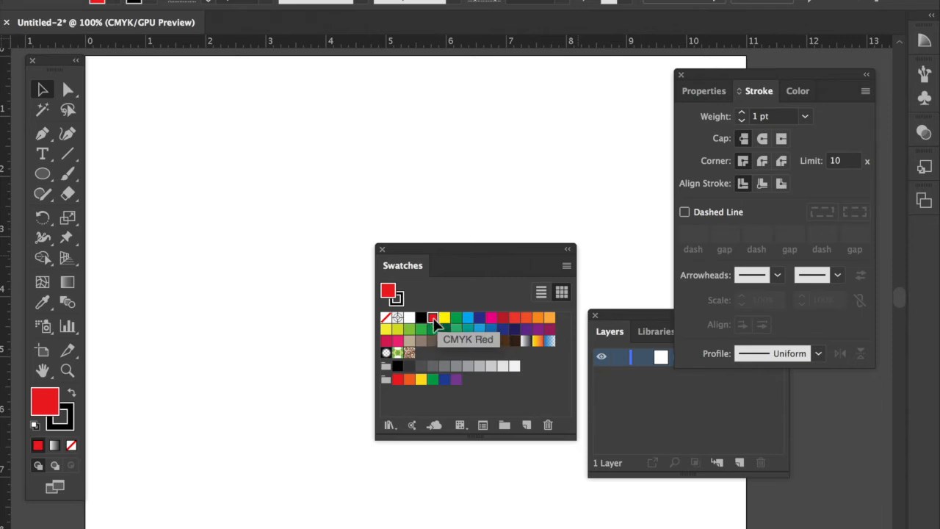
shift+click(455, 381)
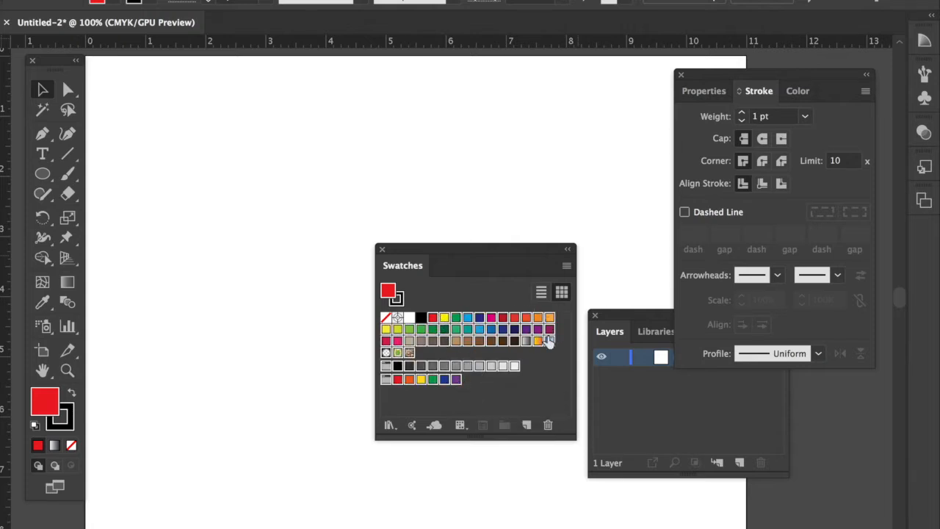
click(474, 385)
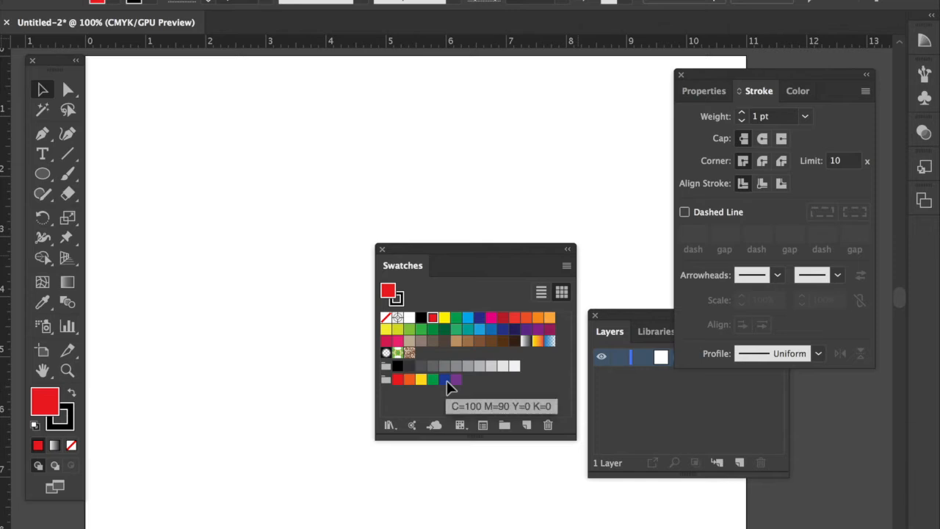
shift+click(457, 380)
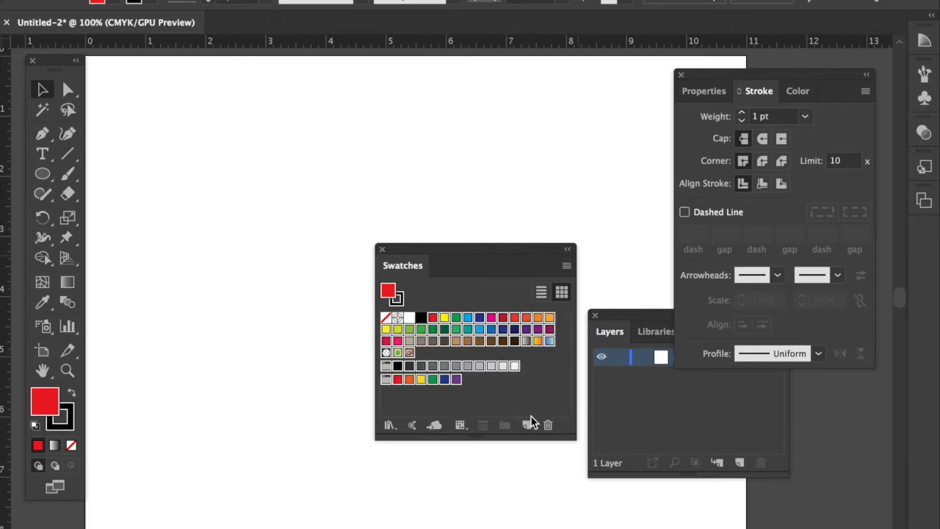
click(548, 426)
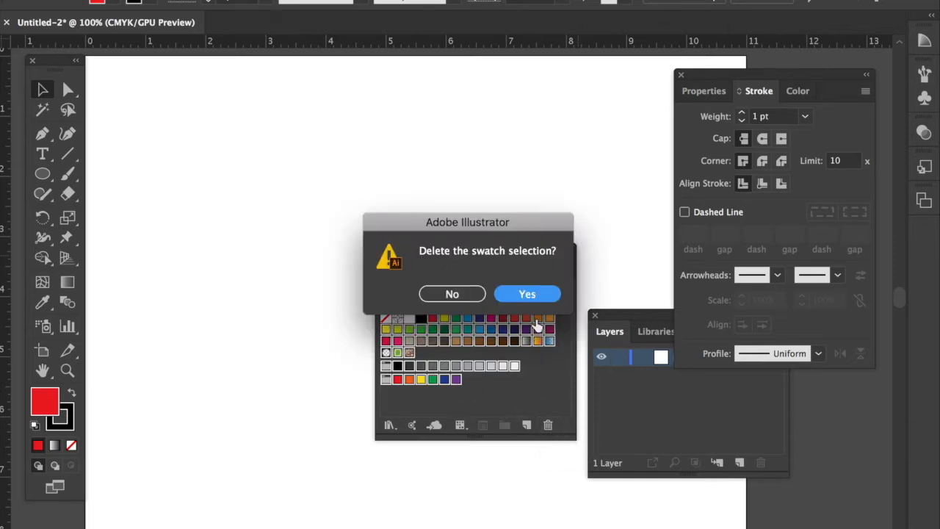
click(535, 294)
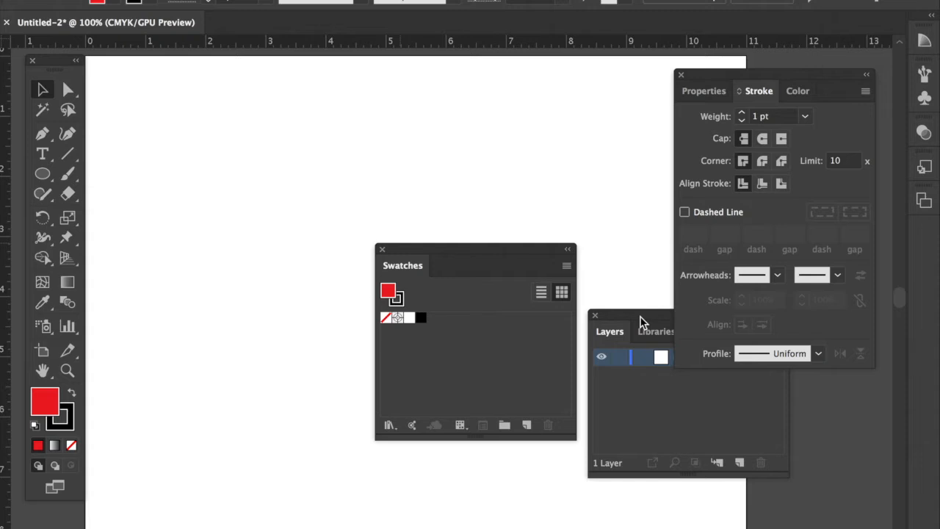
click(566, 266)
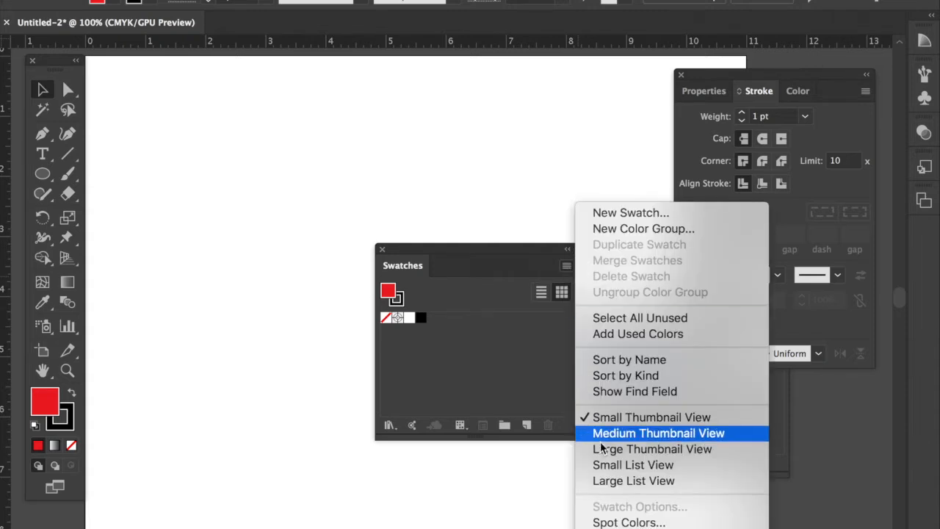
click(474, 354)
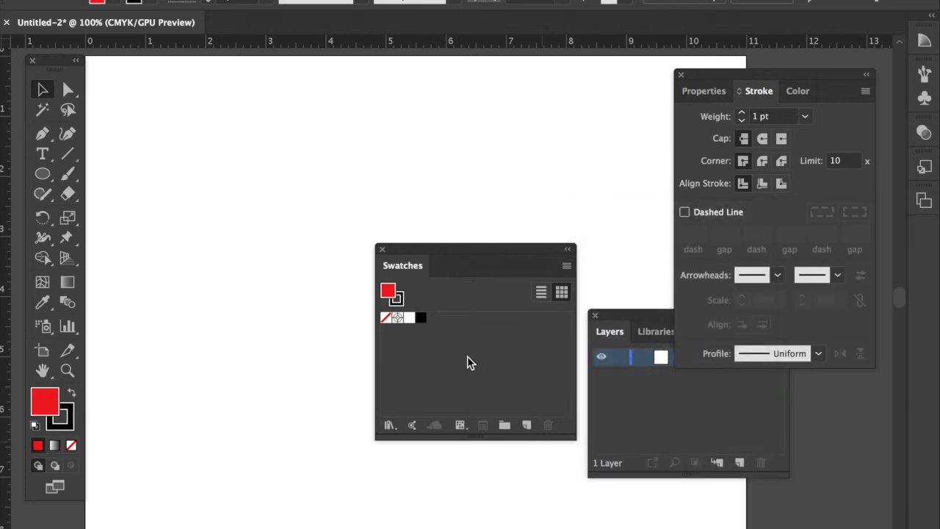
Open the PANTONE+ Solid Coated color book and place it beside the document swatches.
click(390, 425)
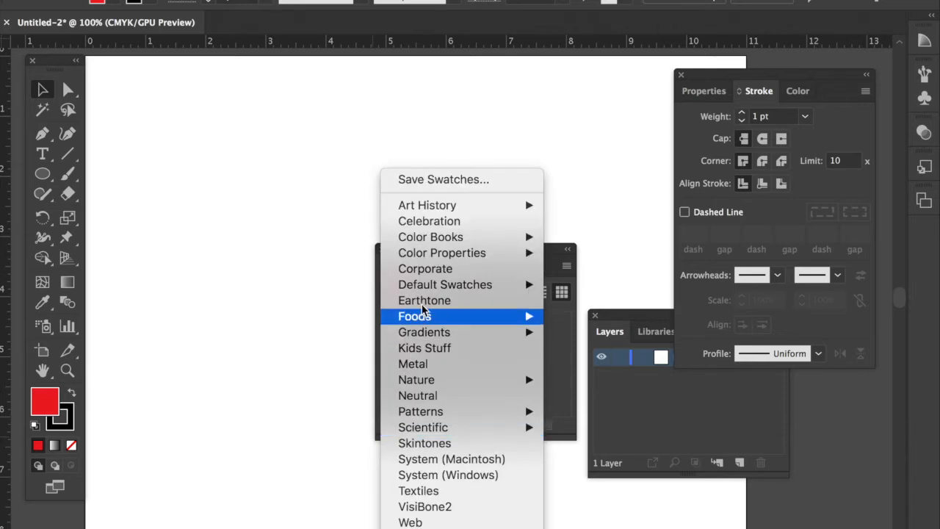
mouse_move(443, 234)
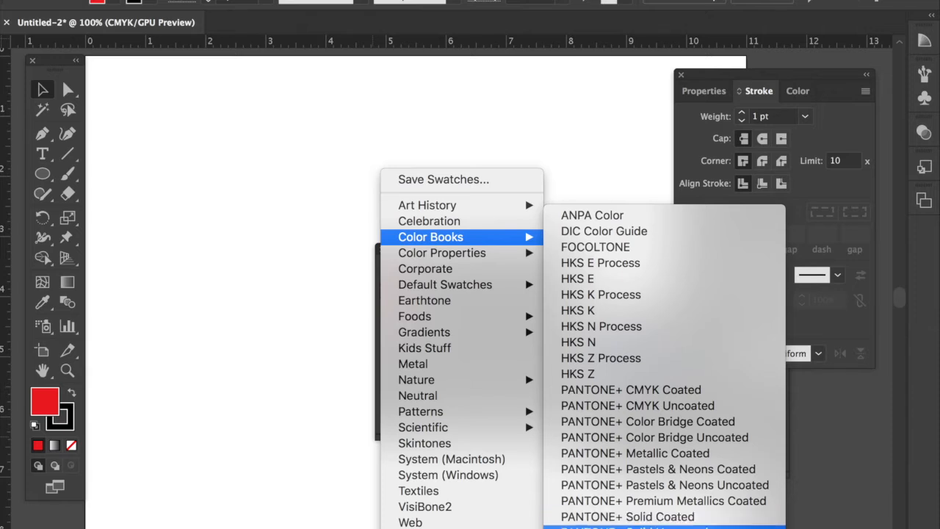
click(684, 518)
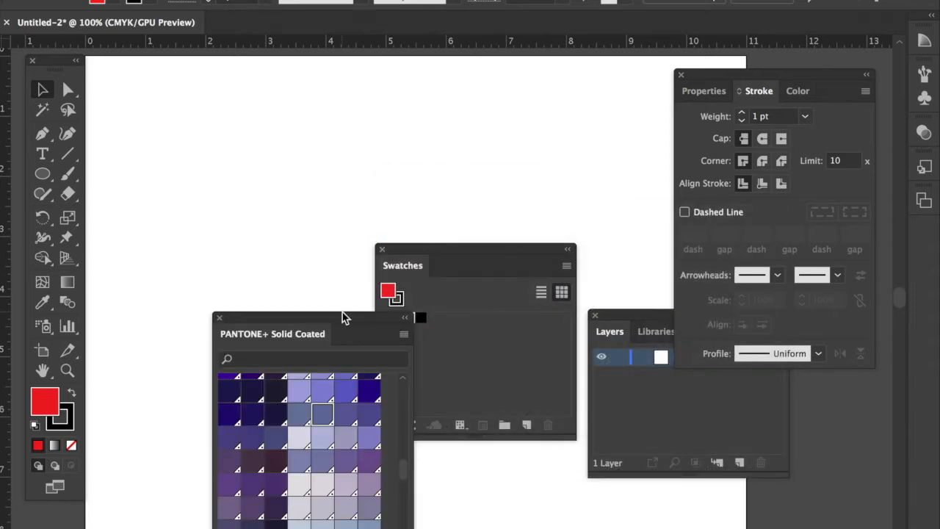
drag(307, 265, 286, 202)
scroll(275, 280, up, 2)
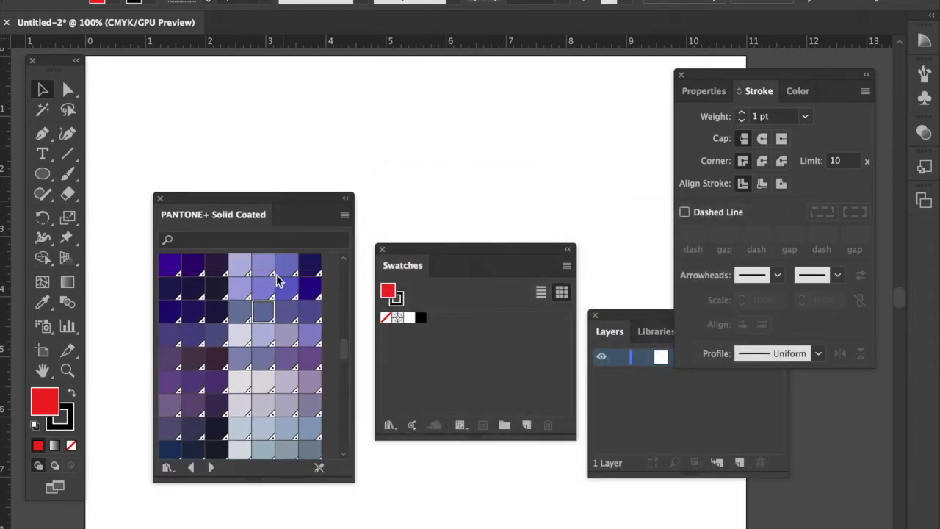
Try small thumbnails for the PANTONE+ Solid Coated swatches and restore the large thumbnail view.
click(344, 218)
click(317, 241)
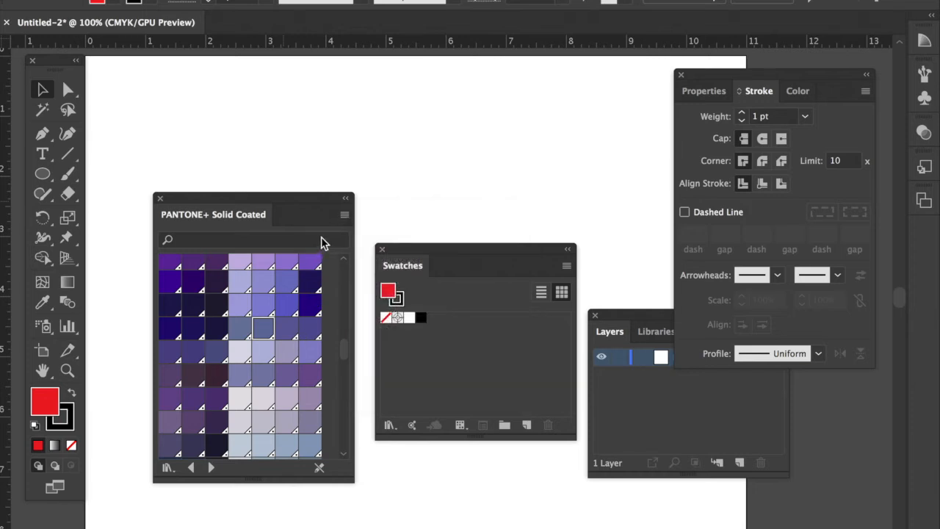
click(345, 214)
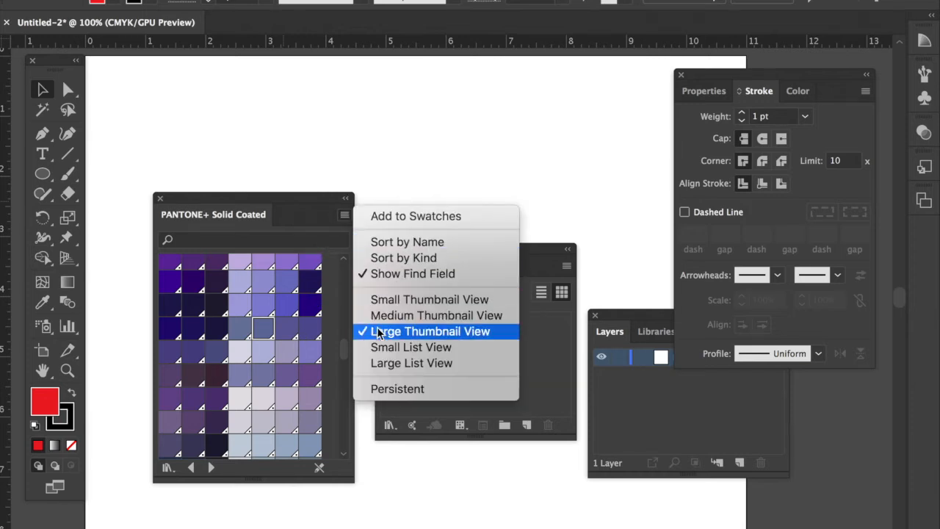
click(380, 299)
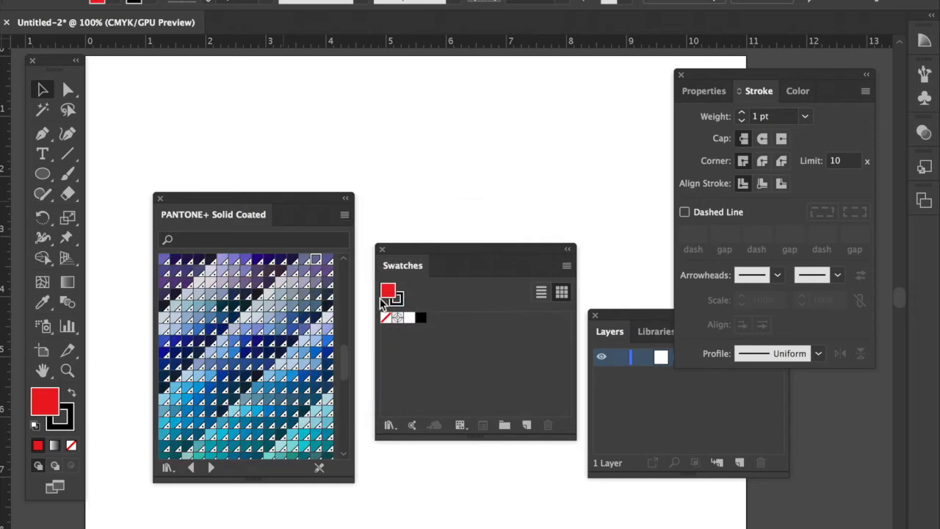
click(345, 214)
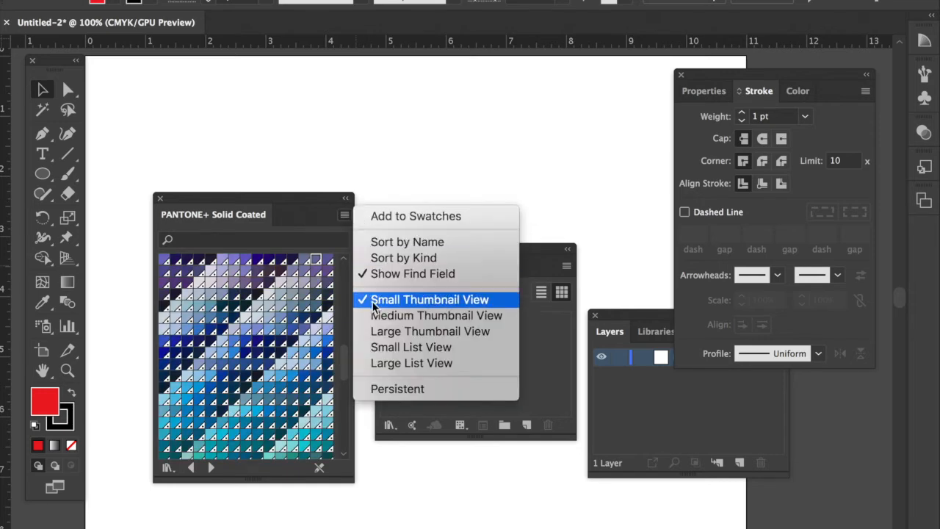
click(380, 335)
Find 285 in the PANTONE+ Solid Coated book and add PANTONE 285 C to the document swatches.
scroll(273, 392, up, 10)
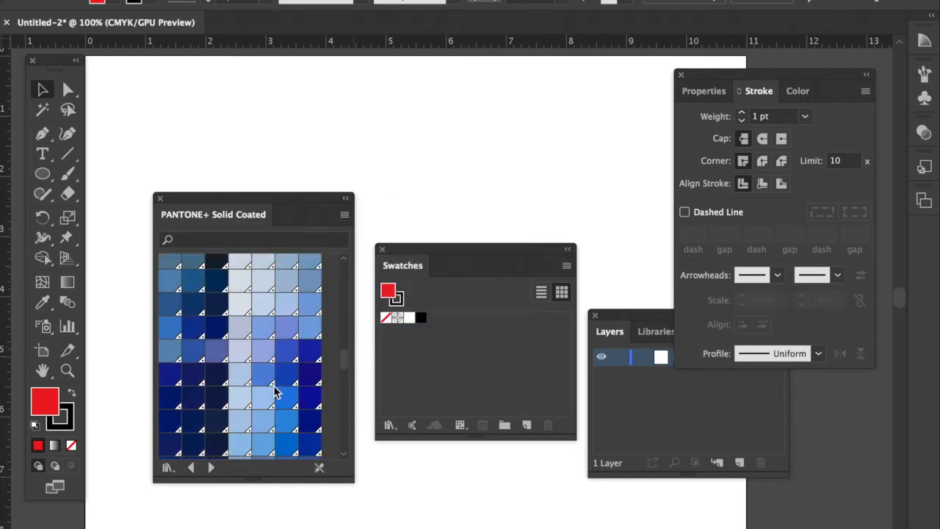
scroll(273, 391, up, 5)
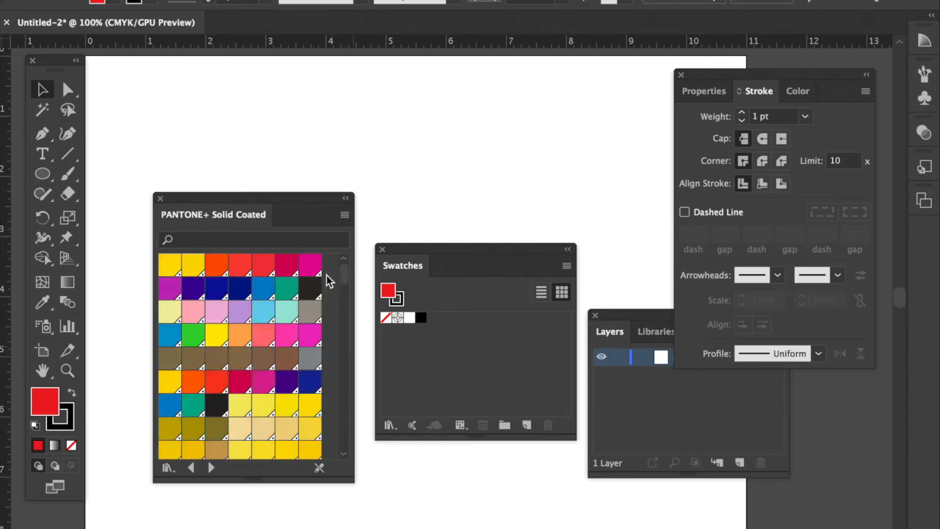
click(297, 241)
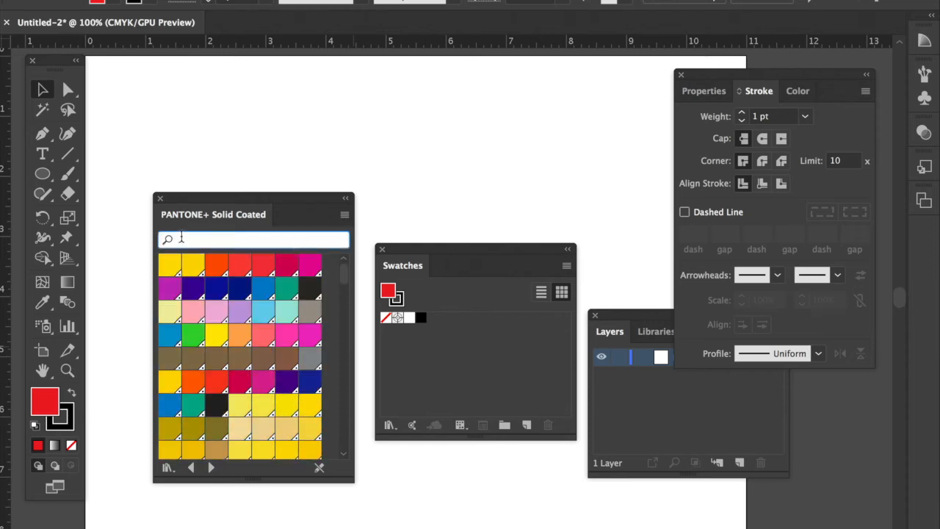
click(345, 215)
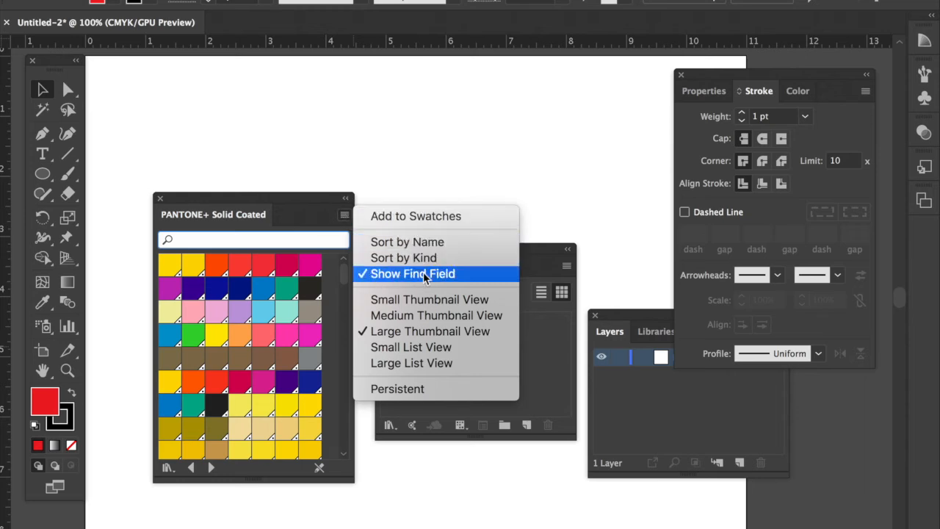
click(308, 246)
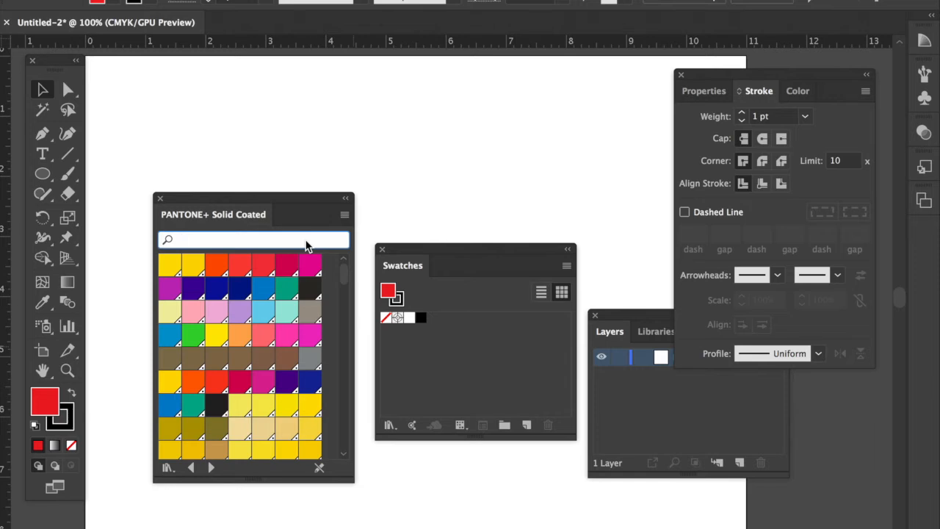
text(285)
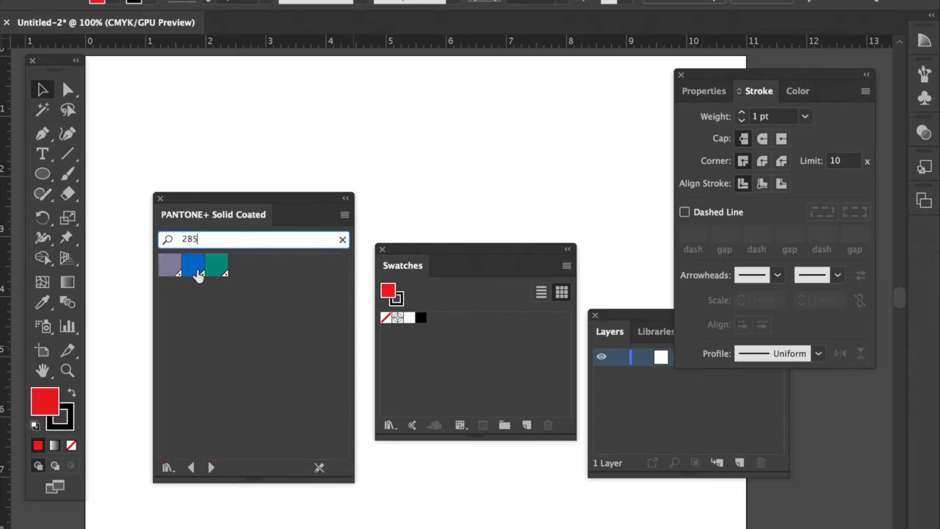
mouse_move(196, 275)
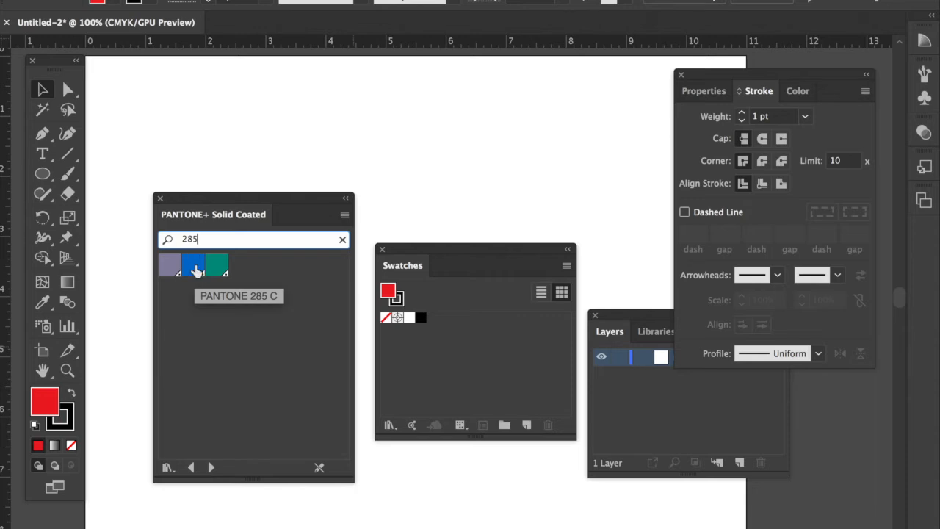
click(196, 271)
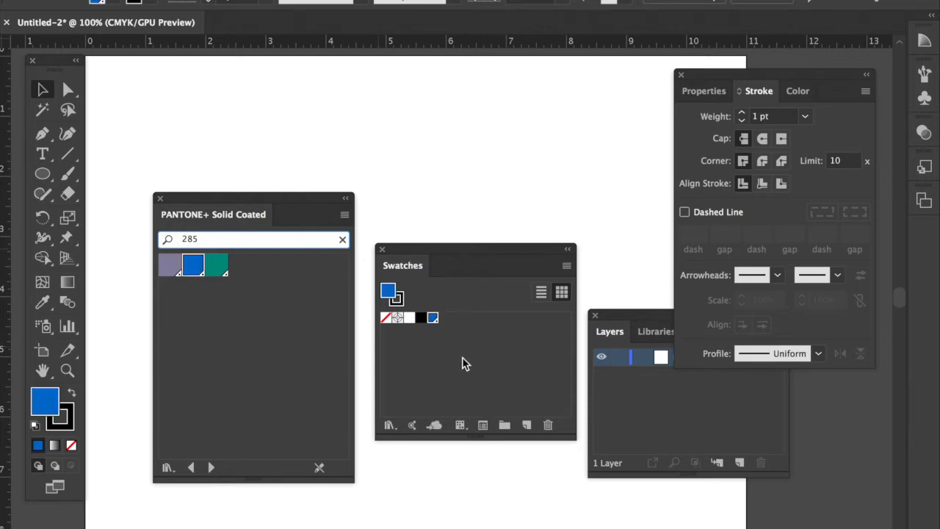
Clear the color book search and add an orange-red and a dark magenta Pantone color to the document swatches.
click(342, 240)
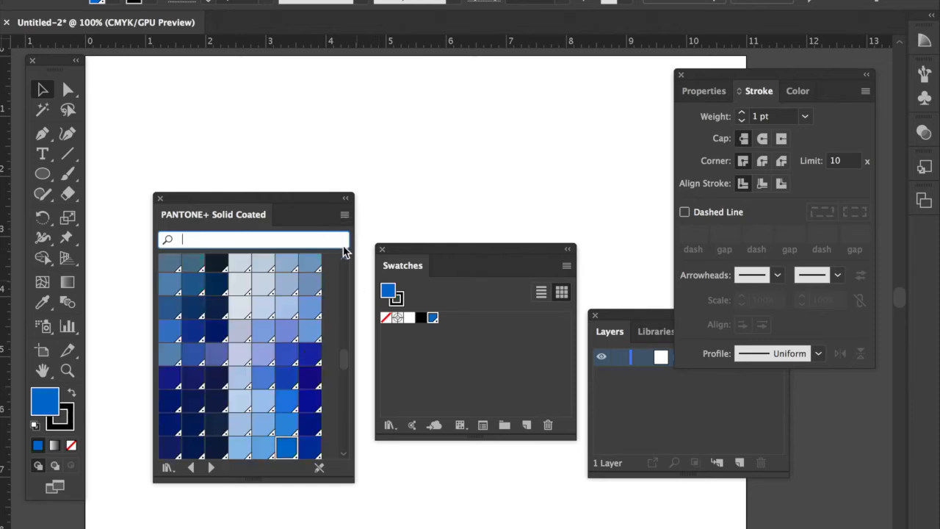
scroll(265, 371, down, 5)
scroll(265, 371, up, 8)
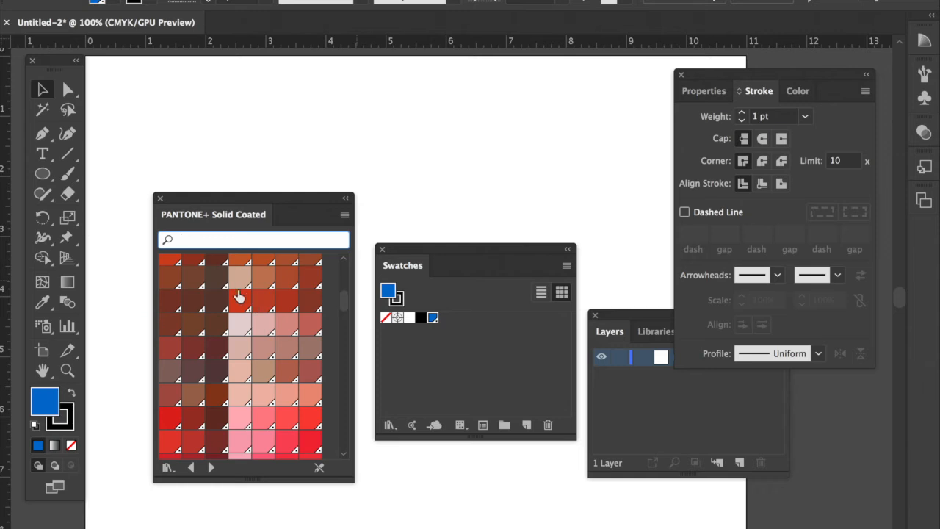
click(239, 299)
scroll(284, 403, down, 5)
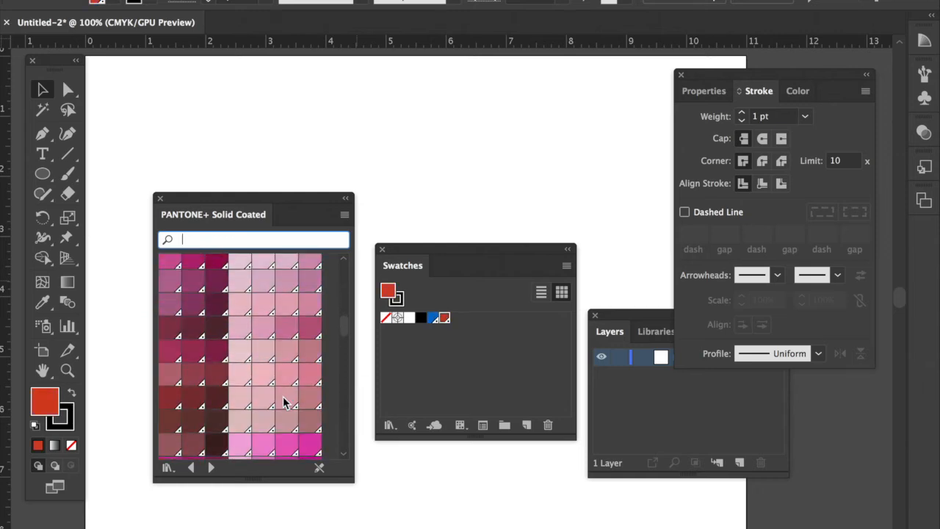
click(313, 330)
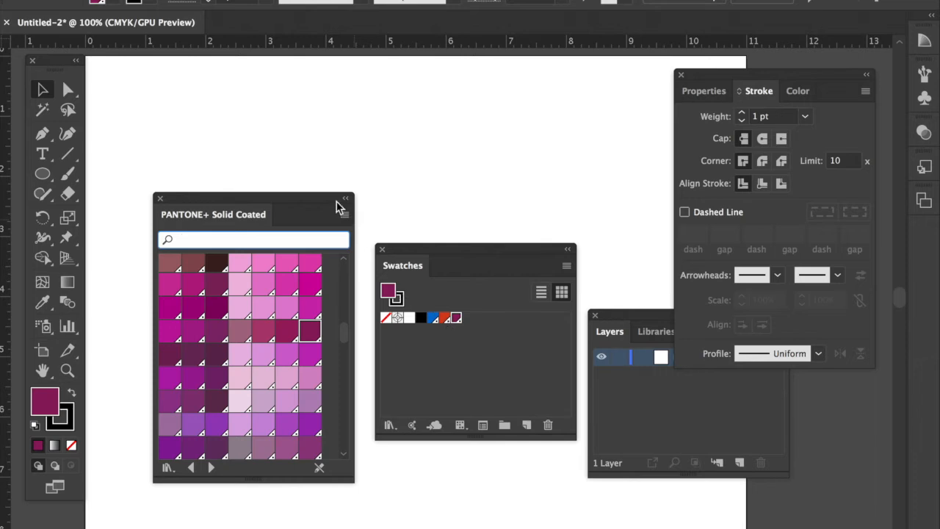
Move the Pantone book out of the way and draw an upright magenta-filled rectangle in the artboard's upper-left area.
drag(321, 203, 367, 484)
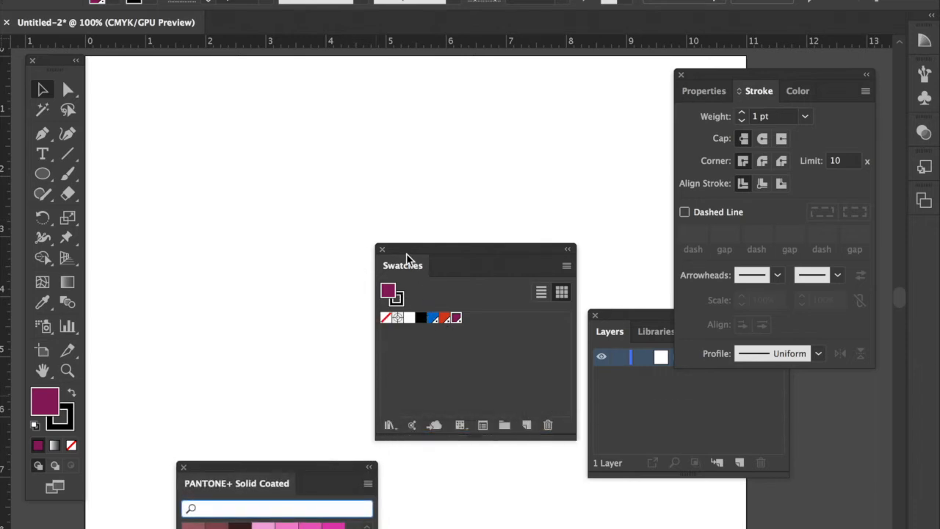
click(61, 177)
drag(61, 177, 96, 177)
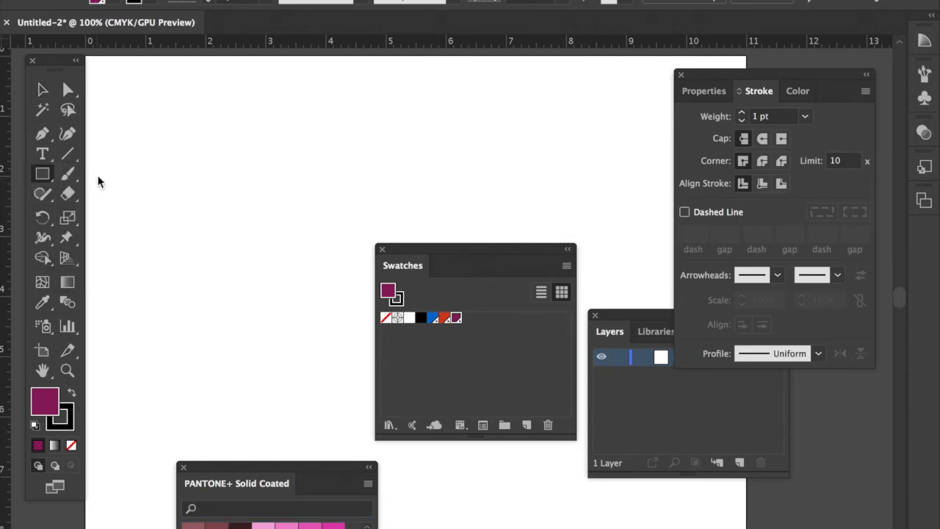
mouse_move(120, 124)
mouse_down()
mouse_move(262, 323)
mouse_move(263, 303)
mouse_up()
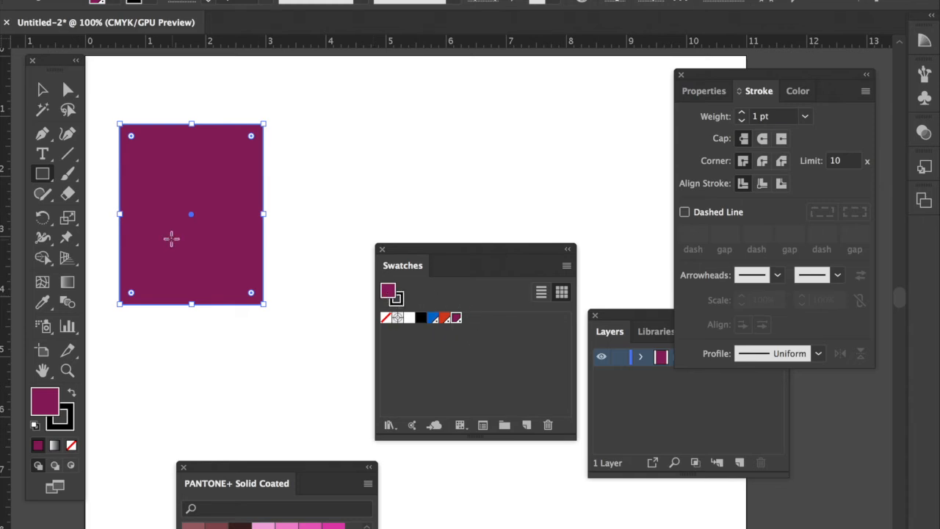
Remove the rectangle's stroke by setting it to None, and make the fill active again.
click(398, 302)
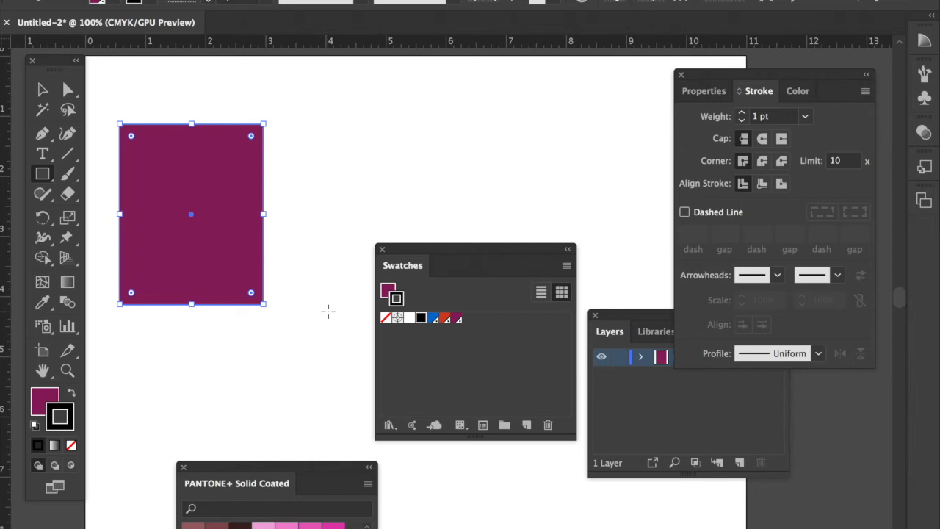
click(387, 320)
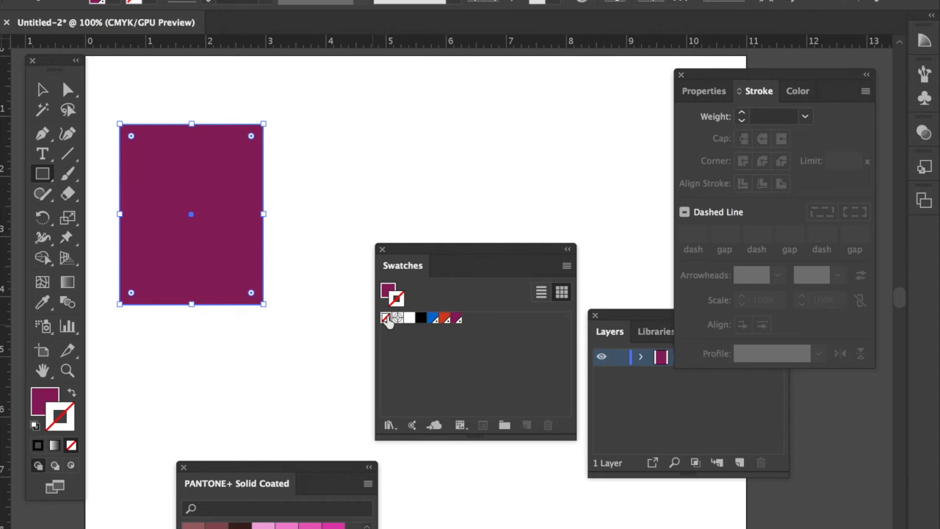
click(385, 318)
Reselect the rectangle and recolor its fill with the orange-red swatch, followed by the blue PANTONE 285 C swatch.
click(40, 90)
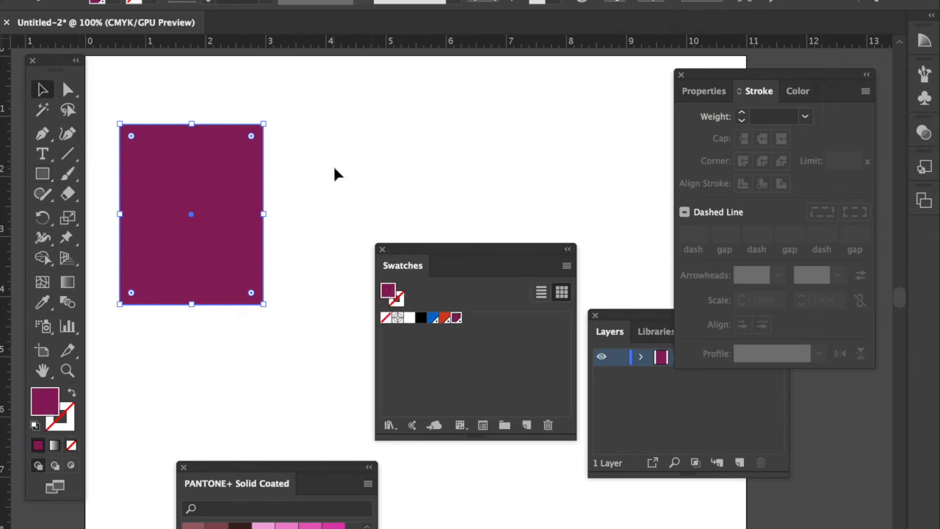
click(333, 166)
click(200, 206)
click(445, 319)
click(433, 319)
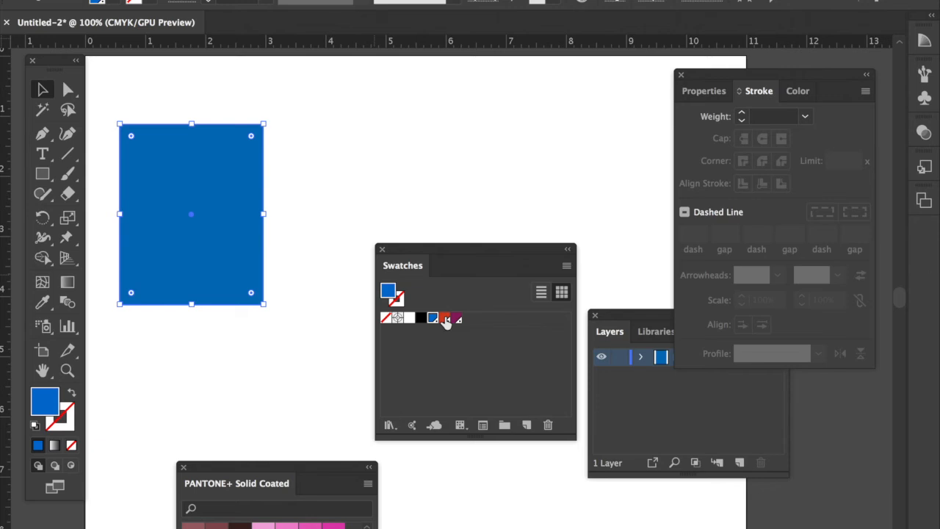
Deselect the rectangle and bring the document properties and the Pathfinder operations into view.
click(324, 302)
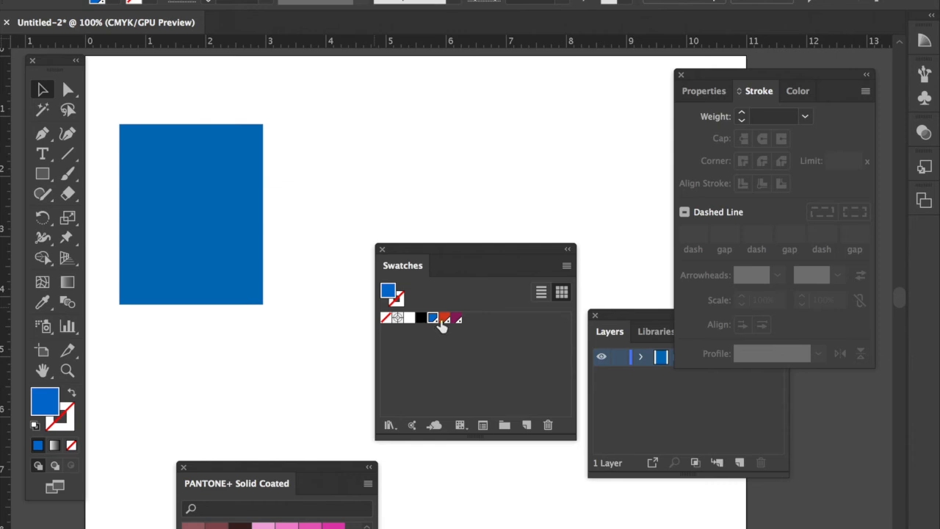
click(473, 356)
click(705, 91)
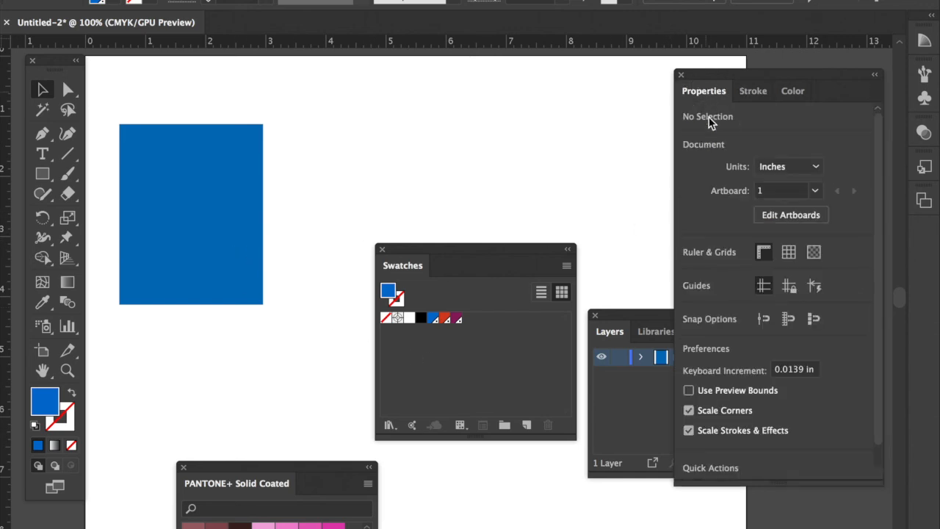
click(635, 313)
click(697, 333)
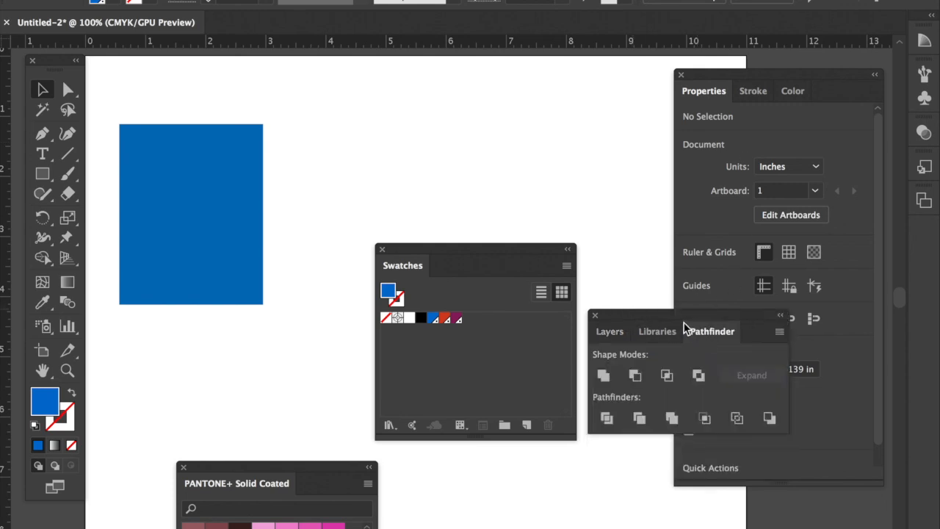
Draw a circle about 3.1 in across overlapping the rectangle's lower-right corner and fill it with the orange-red swatch.
click(217, 200)
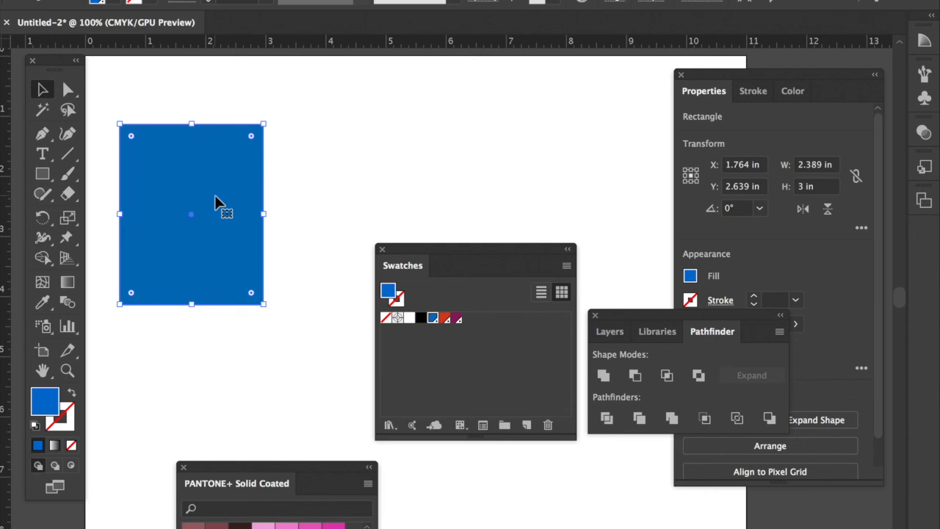
click(42, 174)
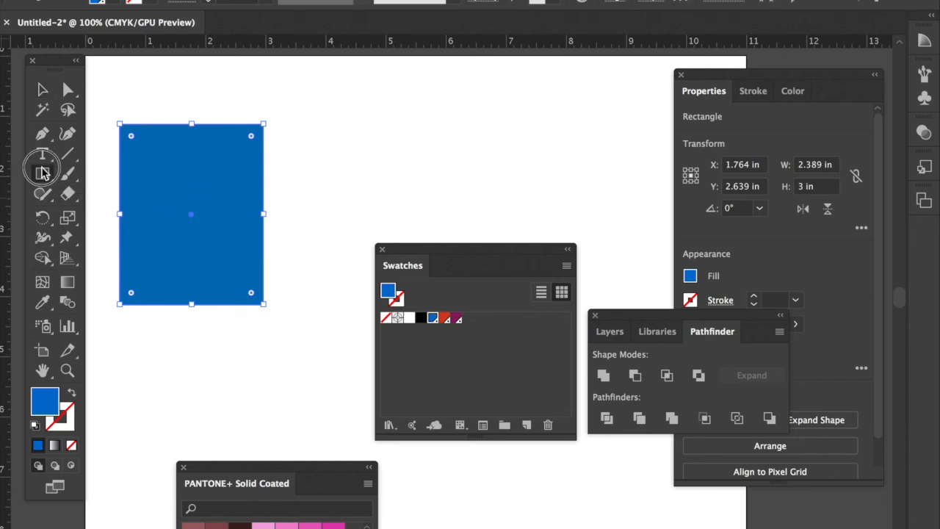
click(121, 213)
drag(178, 187, 357, 373)
click(445, 318)
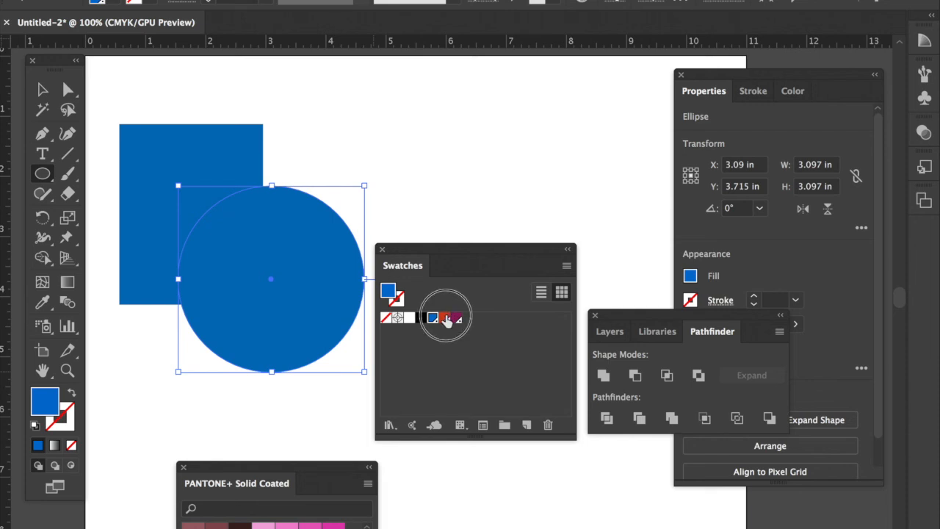
Move the red circle slightly up and left so it overlaps more of the blue rectangle, and deselect it.
click(41, 88)
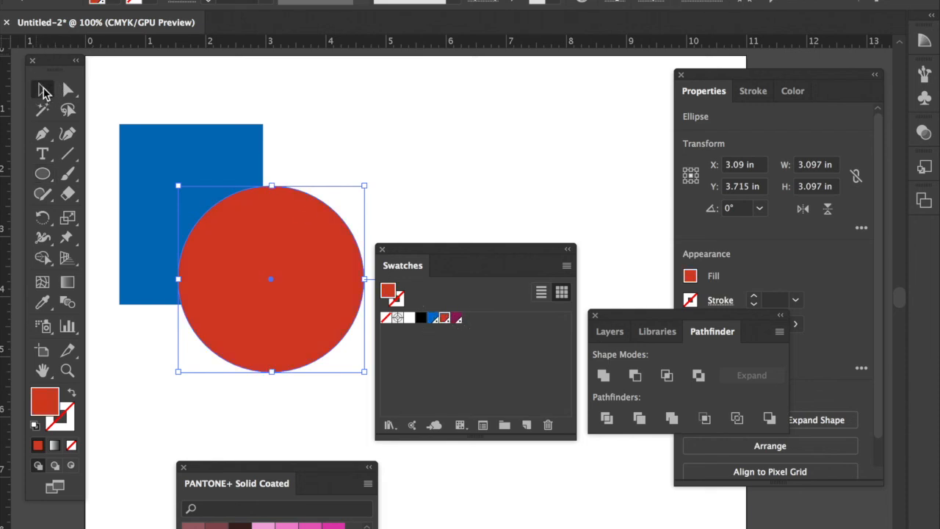
click(303, 143)
drag(272, 288, 260, 278)
click(288, 112)
Try merging the rectangle and circle with the Unite shape mode, undo the merge and clear the selection.
drag(261, 89, 165, 293)
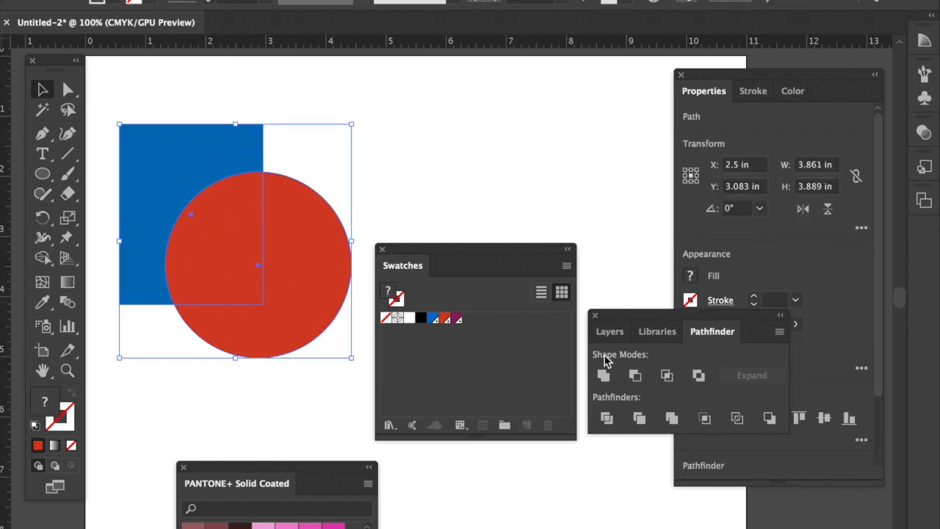
click(604, 376)
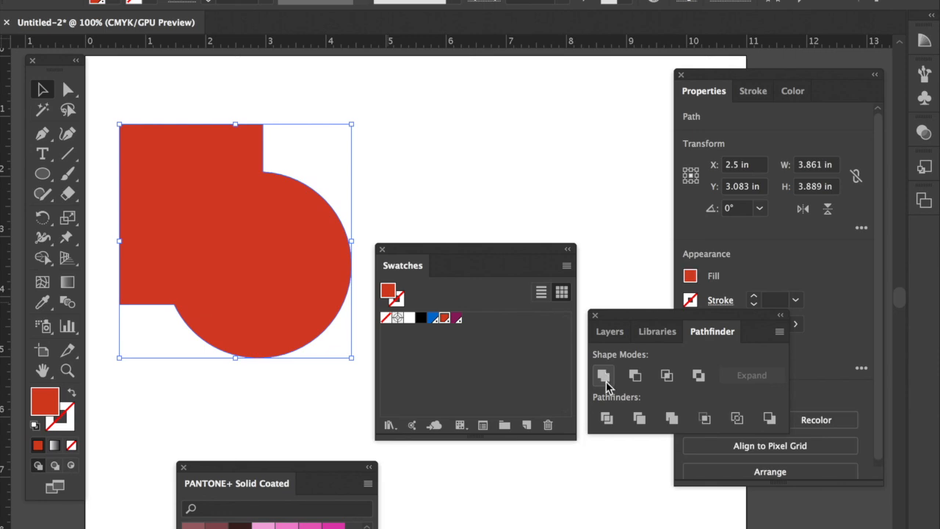
key(super+z)
click(458, 122)
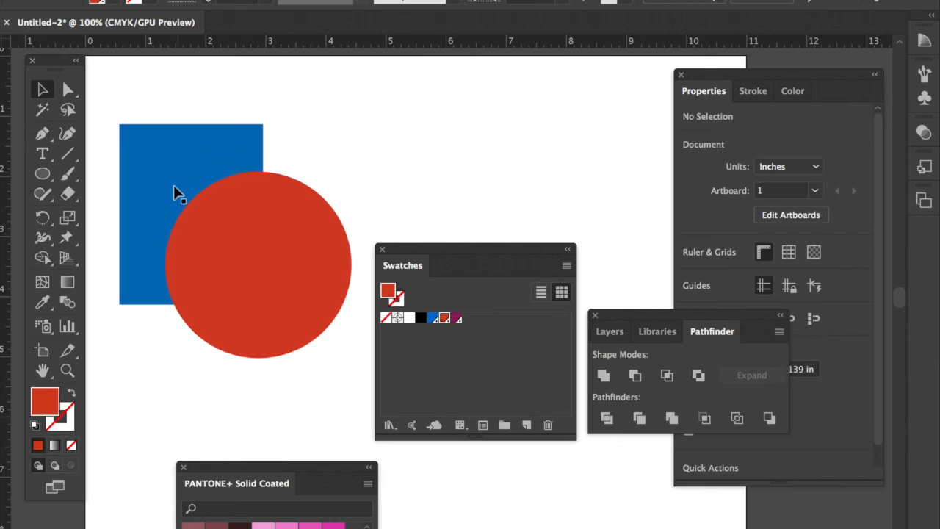
Cut the circle out of the blue rectangle with Minus Front and deselect the resulting shape.
drag(368, 121, 218, 231)
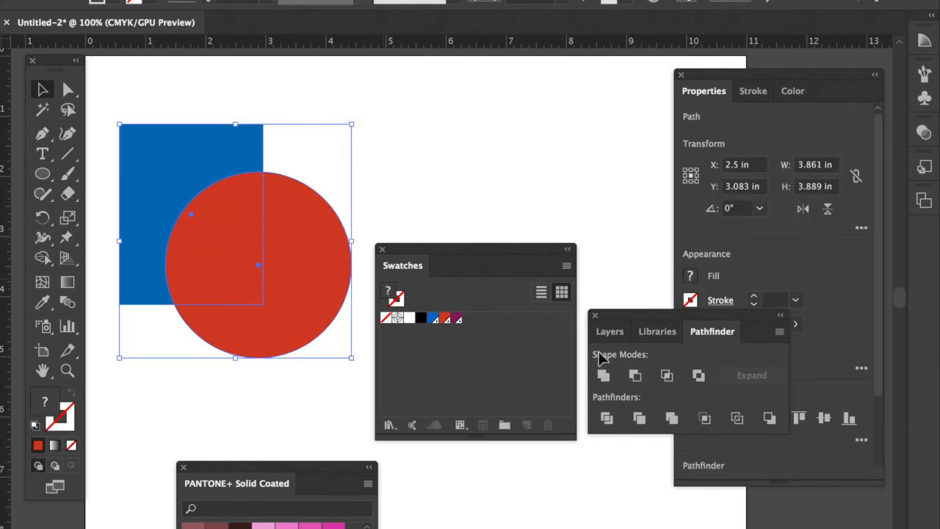
click(636, 376)
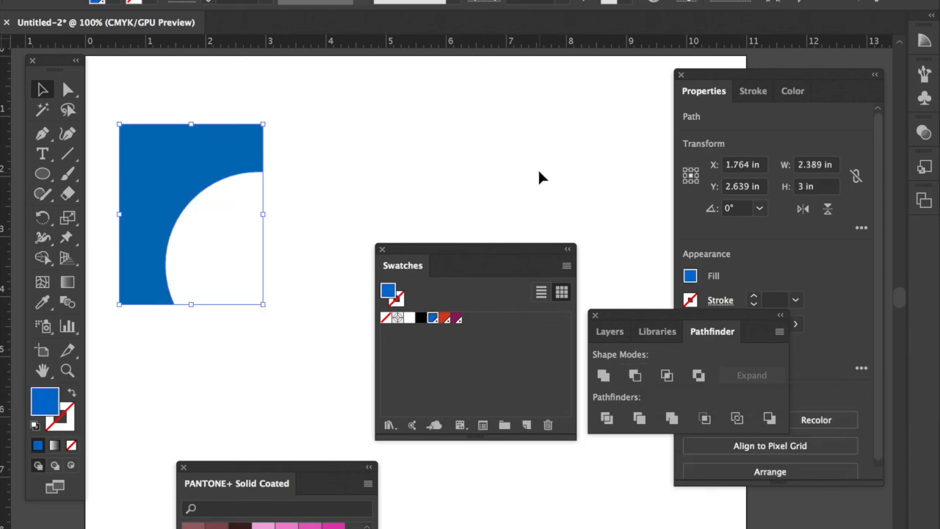
click(271, 216)
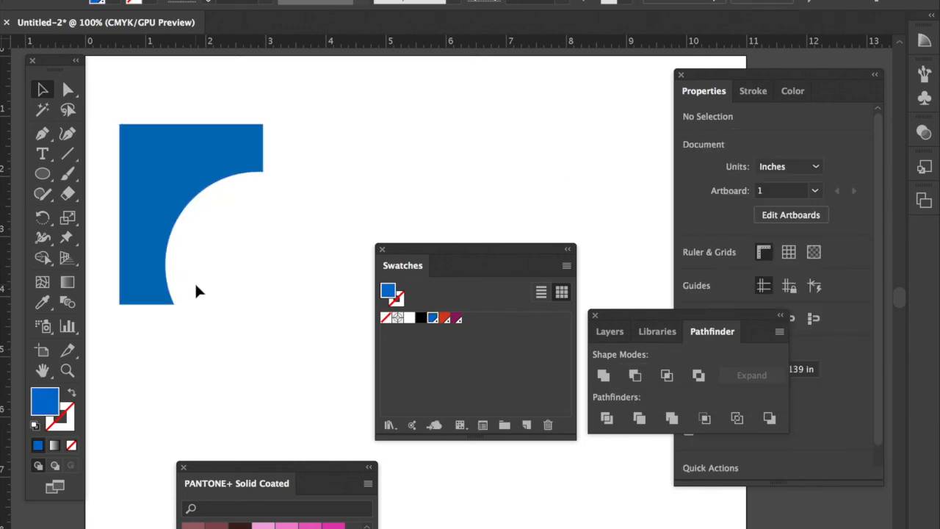